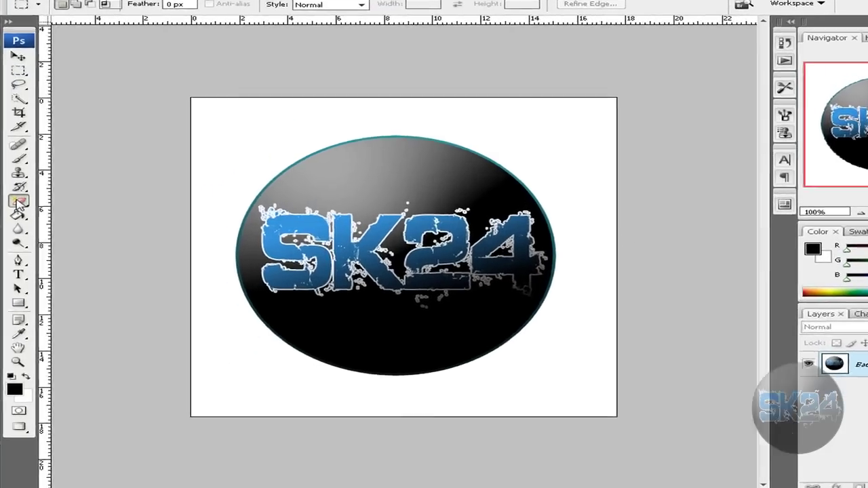
Select the white background around the SK24 ellipse with the Magic Wand, after undoing a Magic Eraser try.
{"action": "right_click", "coordinate": [16, 208]}
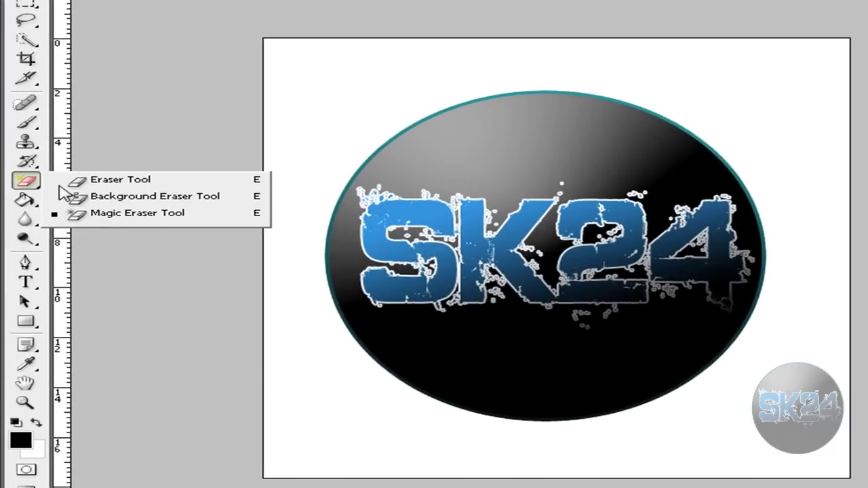
{"action": "left_click", "coordinate": [115, 214]}
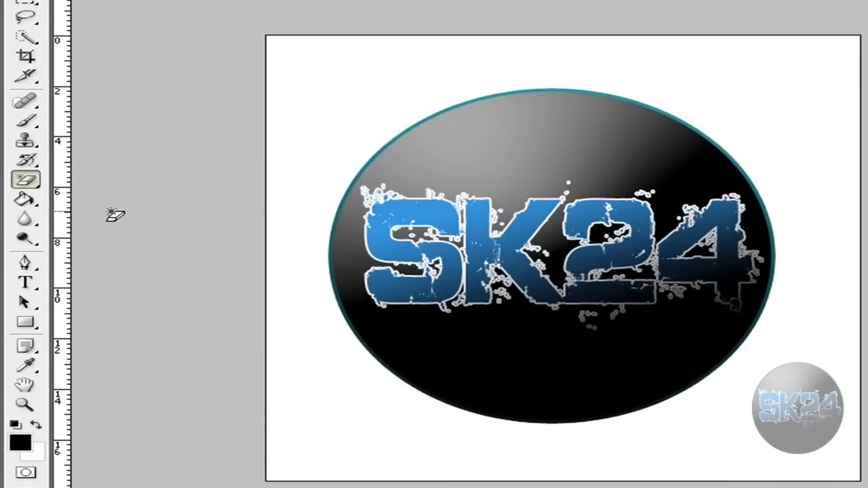
{"action": "left_click", "coordinate": [353, 90]}
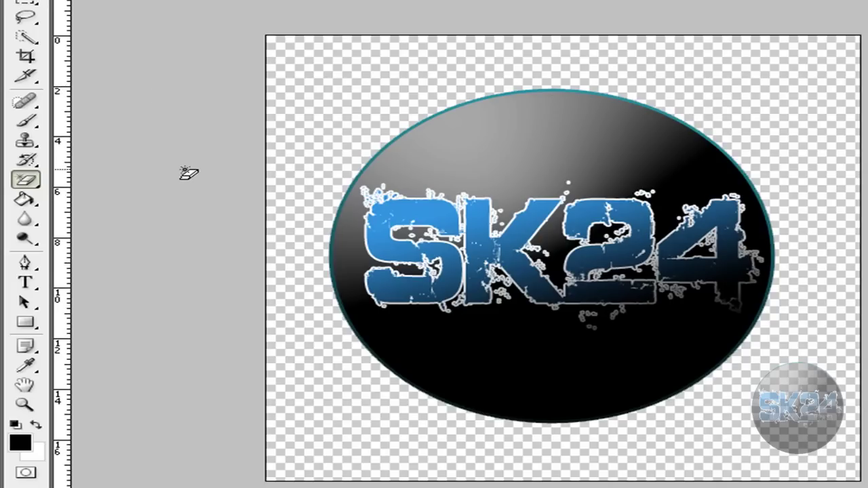
{"action": "key", "text": "ctrl+z"}
{"action": "left_click", "coordinate": [27, 38]}
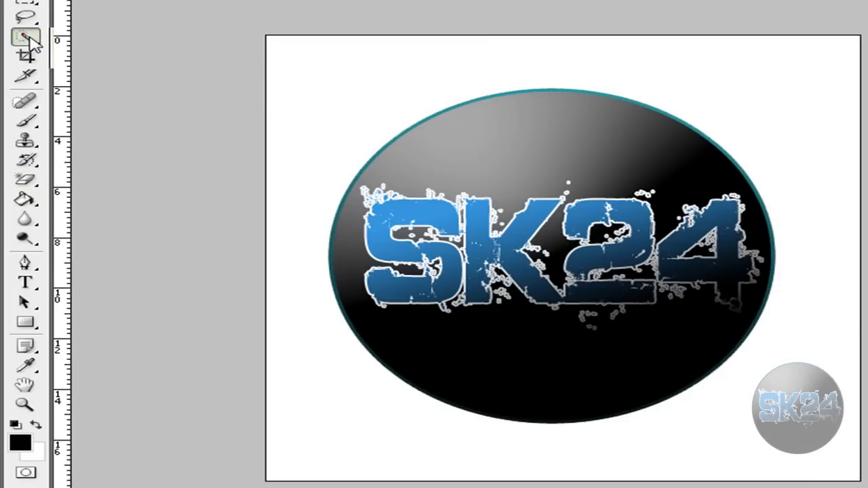
{"action": "left_click", "coordinate": [164, 54]}
{"action": "left_click", "coordinate": [341, 85]}
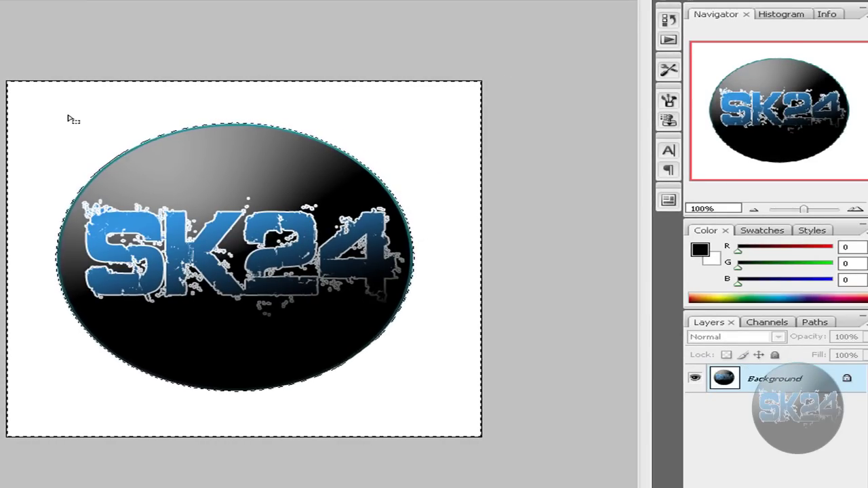
Convert Background to Layer 0, delete the selected white area and deselect.
{"action": "double_click", "coordinate": [771, 380]}
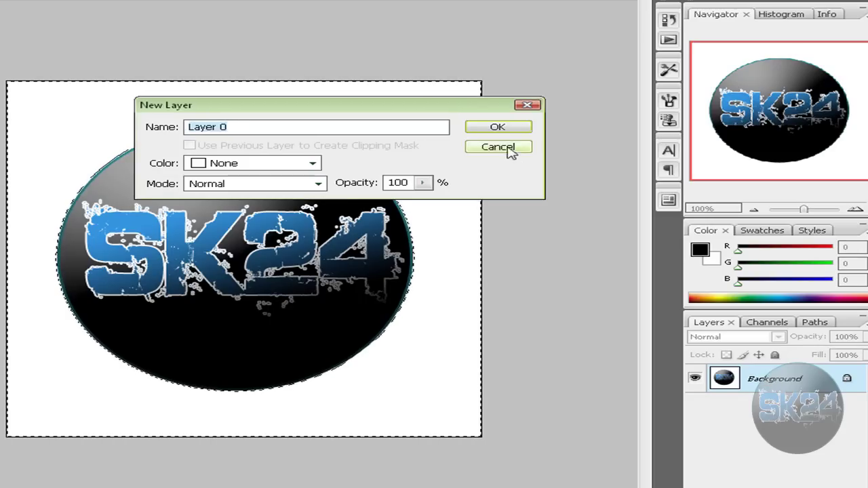
{"action": "left_click", "coordinate": [498, 127]}
{"action": "key", "text": "Delete"}
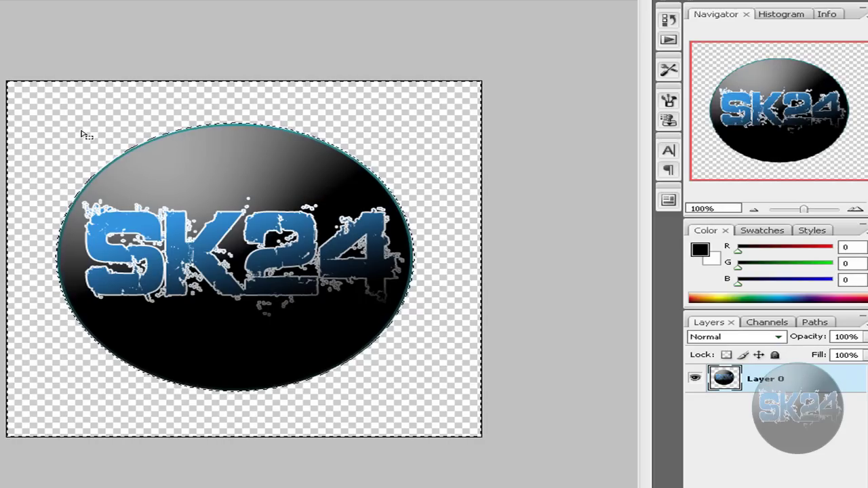
{"action": "key", "text": "ctrl+d"}
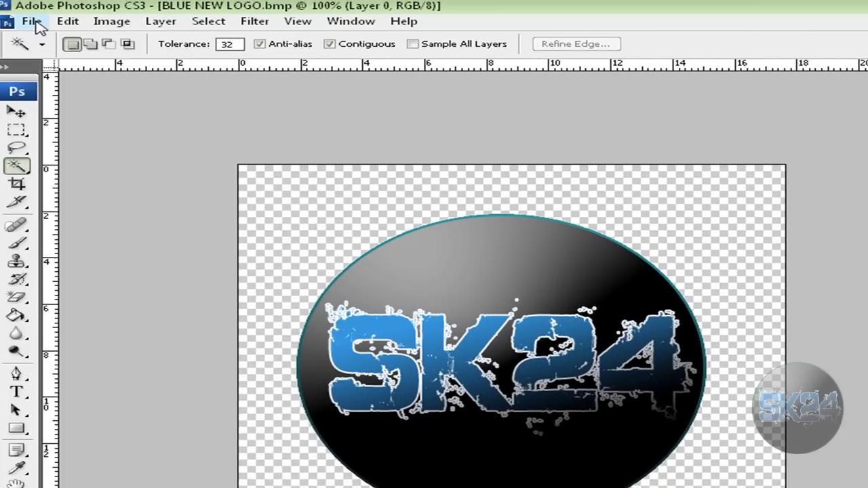
Save the logo as PNG named 'BLUE NEW LOGO', removing 'copy' from the file name.
{"action": "left_click", "coordinate": [39, 23]}
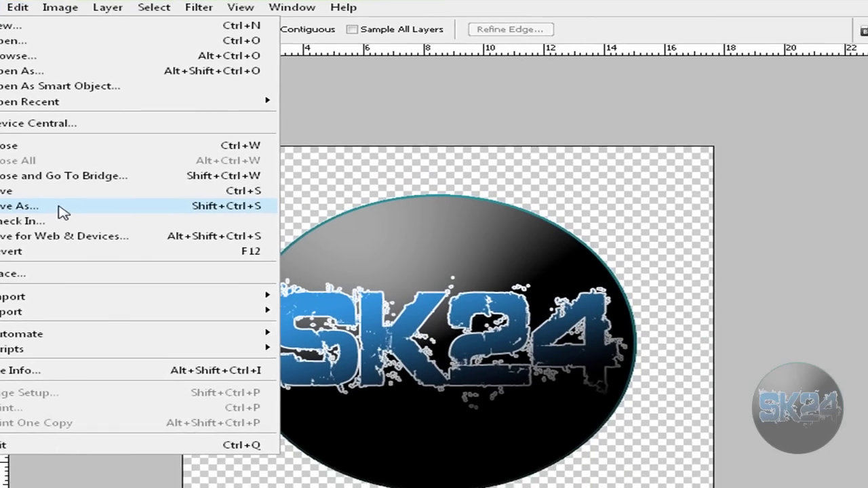
{"action": "left_click", "coordinate": [120, 231]}
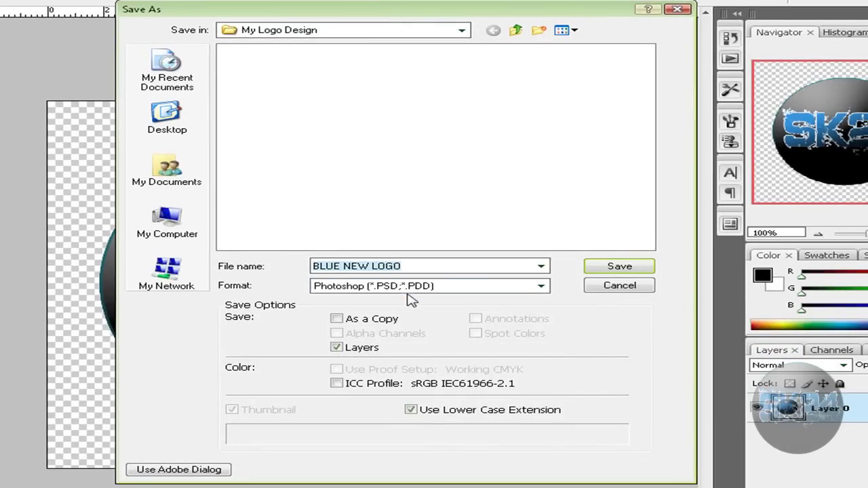
{"action": "left_click", "coordinate": [407, 289]}
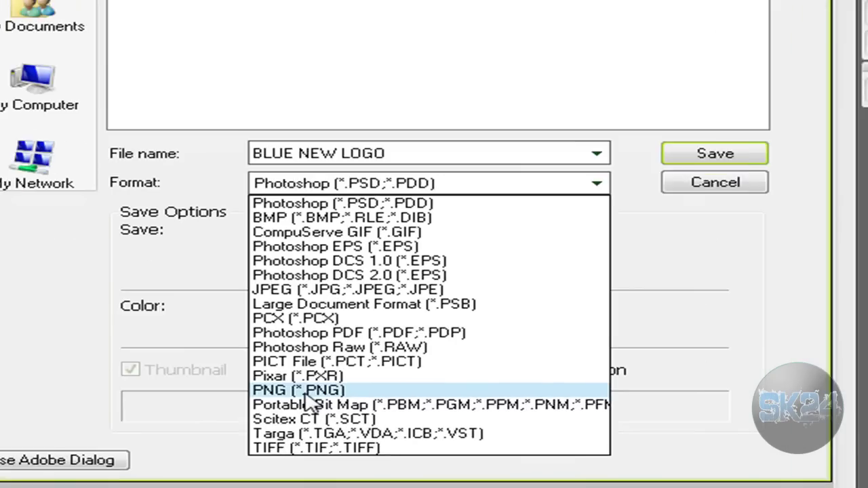
{"action": "left_click", "coordinate": [353, 424]}
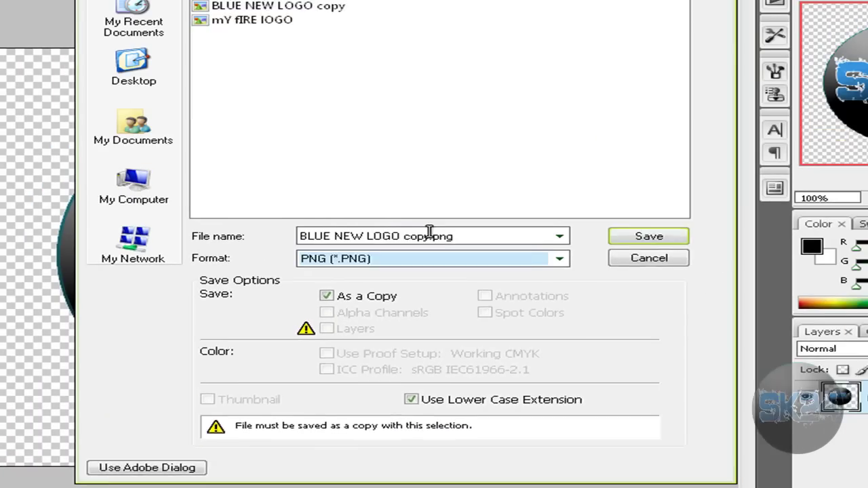
{"action": "left_click", "coordinate": [406, 41]}
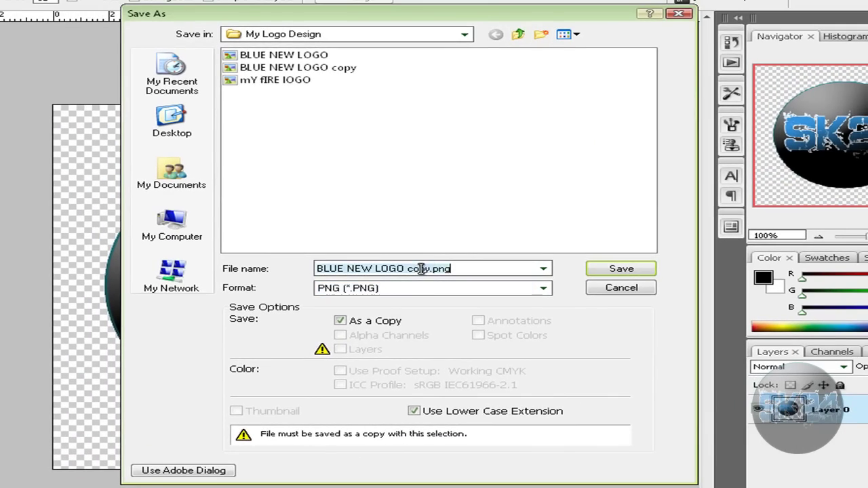
{"action": "left_click_drag", "start_coordinate": [429, 269], "coordinate": [408, 270]}
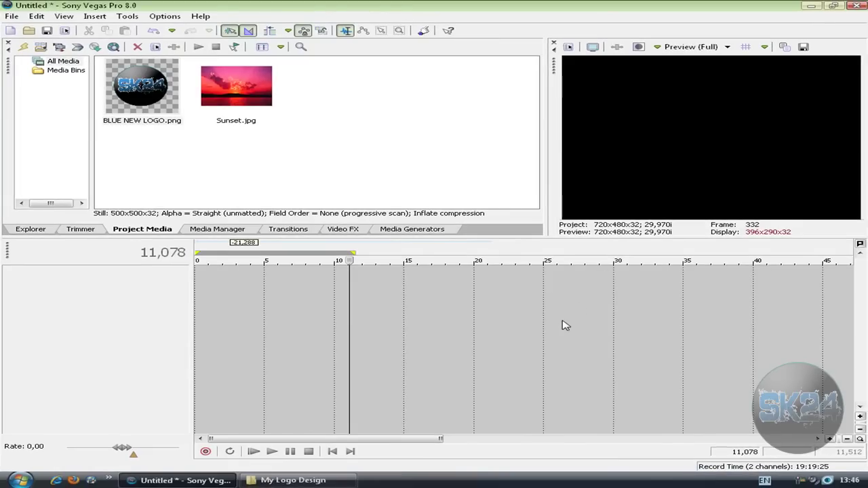
{"action": "left_click", "coordinate": [562, 325]}
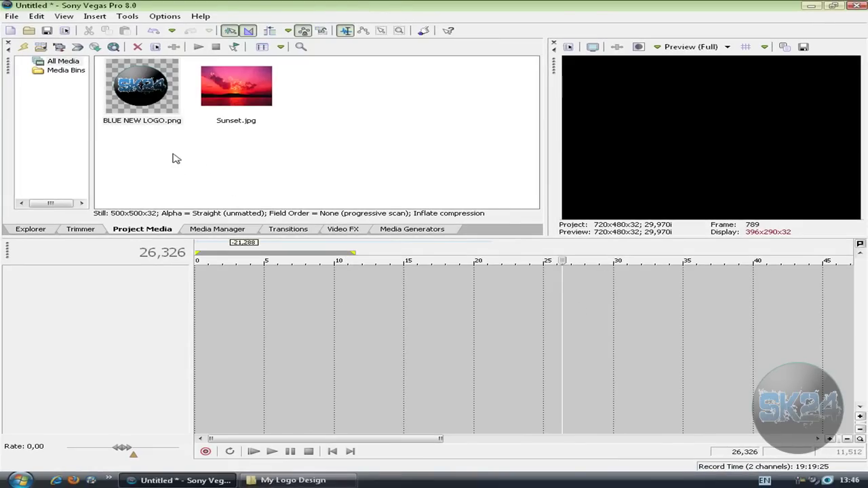
{"action": "left_click", "coordinate": [141, 100]}
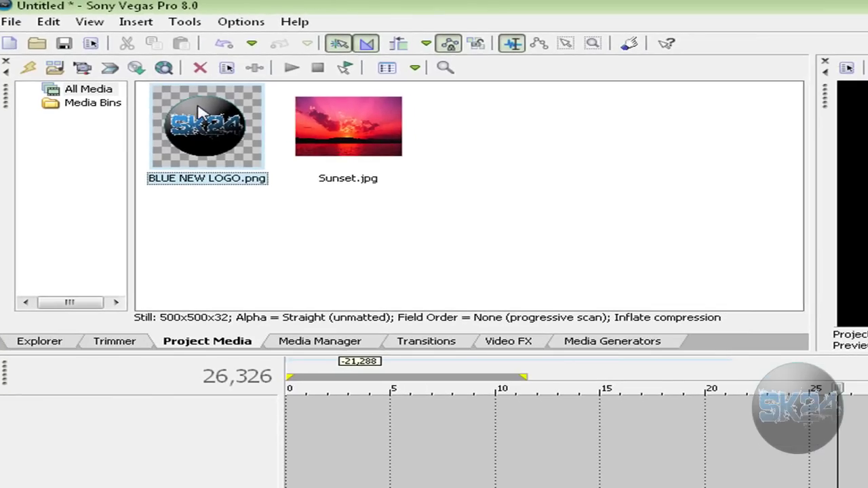
Place BLUE NEW LOGO.png on a video track with Sunset.jpg on a track beneath it.
{"action": "left_click_drag", "start_coordinate": [200, 112], "coordinate": [302, 422]}
{"action": "left_click", "coordinate": [316, 421]}
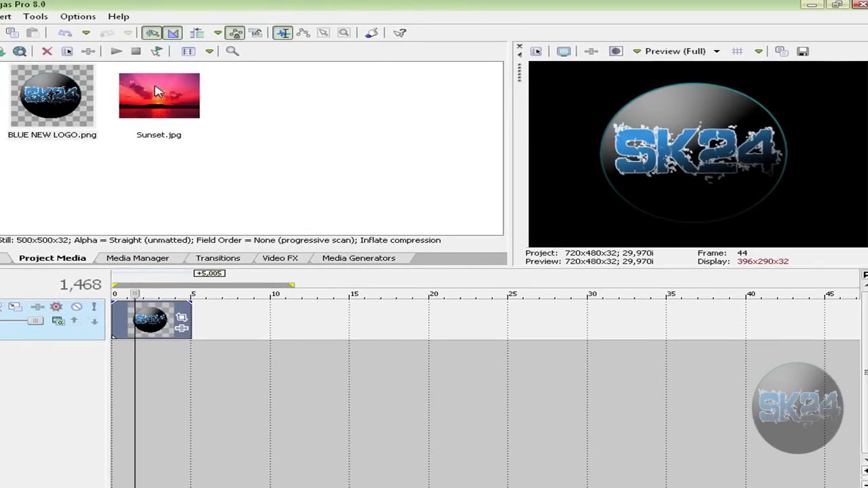
{"action": "left_click_drag", "start_coordinate": [155, 91], "coordinate": [112, 375]}
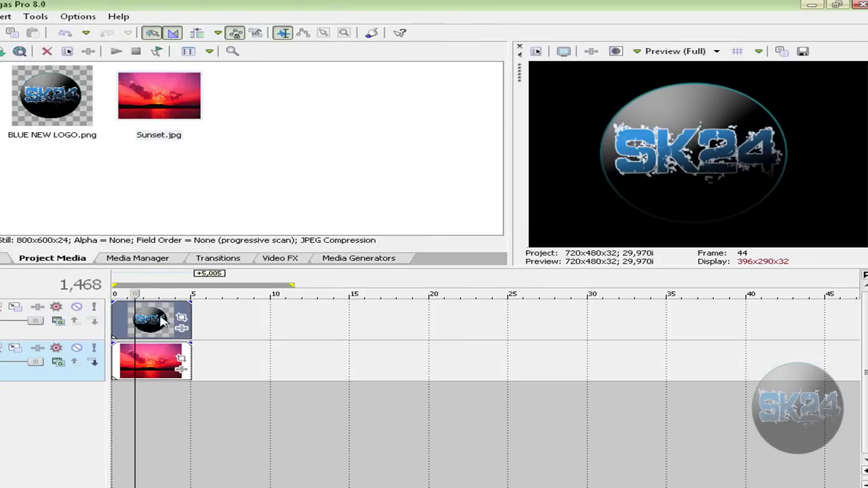
{"action": "left_click", "coordinate": [160, 319]}
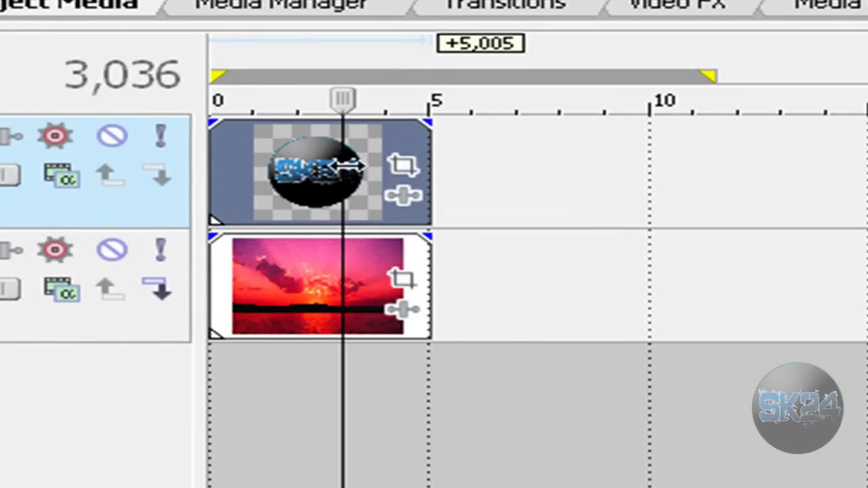
{"action": "left_click", "coordinate": [303, 169]}
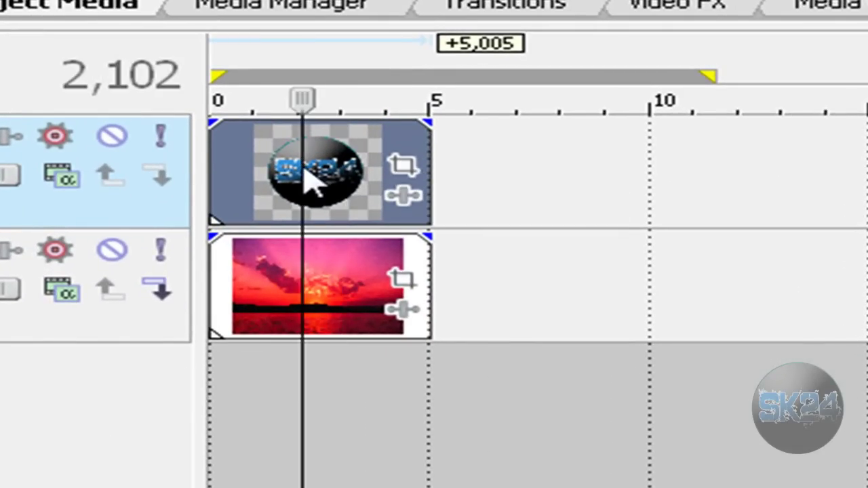
Drag the logo's Event Pan/Crop frame off centre to 236,7 by 244,7.
{"action": "left_click", "coordinate": [405, 167]}
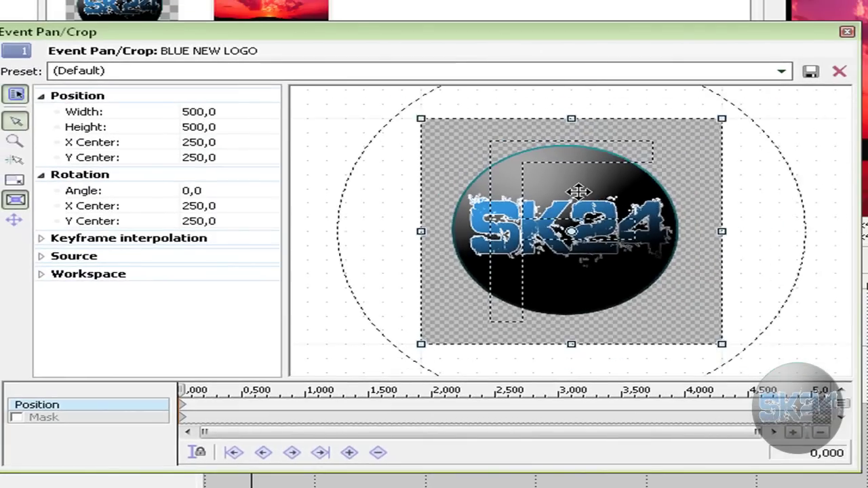
{"action": "scroll", "coordinate": [579, 192], "scroll_direction": "down", "scroll_amount": 5}
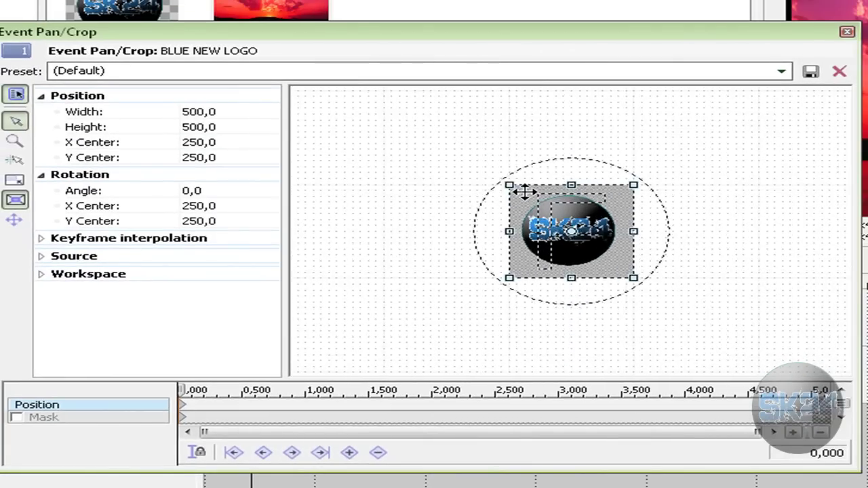
{"action": "scroll", "coordinate": [524, 192], "scroll_direction": "up", "scroll_amount": 5}
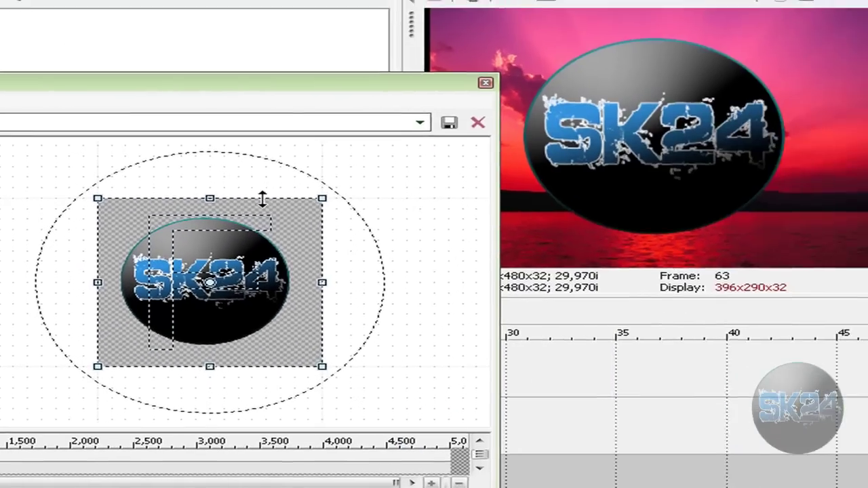
{"action": "left_click_drag", "start_coordinate": [591, 196], "coordinate": [552, 175]}
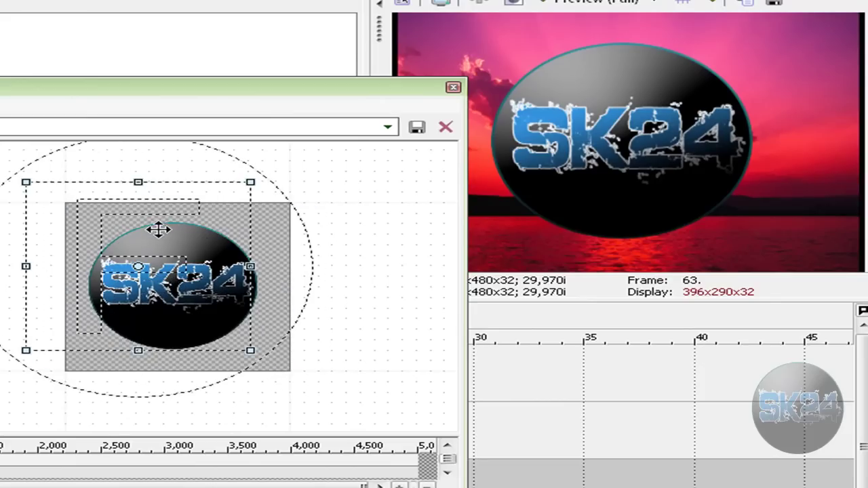
{"action": "left_click_drag", "start_coordinate": [158, 230], "coordinate": [144, 214]}
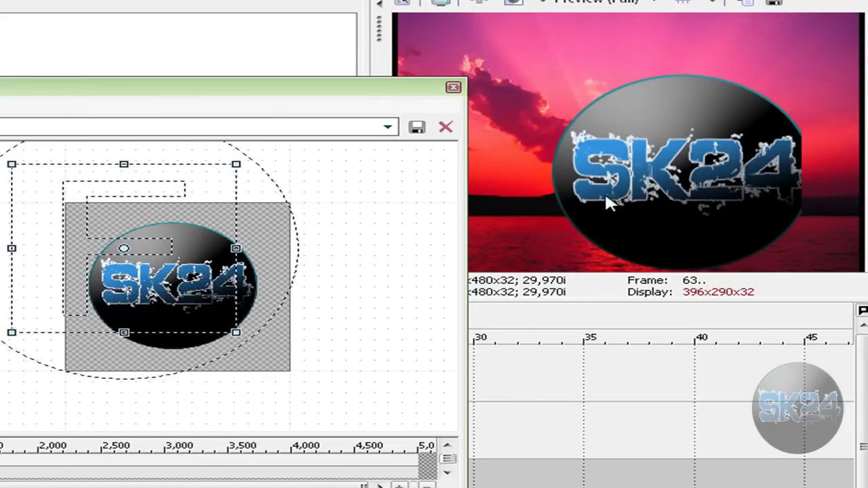
{"action": "left_click_drag", "start_coordinate": [131, 292], "coordinate": [184, 316]}
{"action": "scroll", "coordinate": [176, 302], "scroll_direction": "down", "scroll_amount": 2}
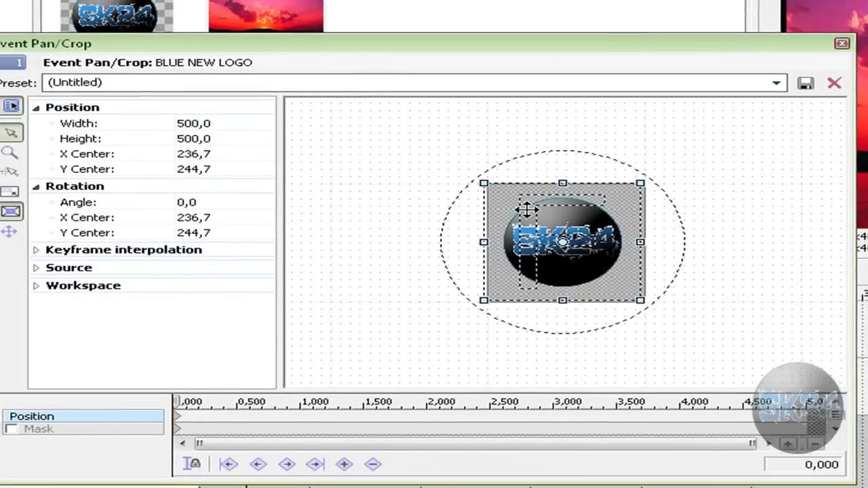
Restore the logo's crop frame, then enlarge it repeatedly so the logo appears smaller.
{"action": "right_click", "coordinate": [135, 255]}
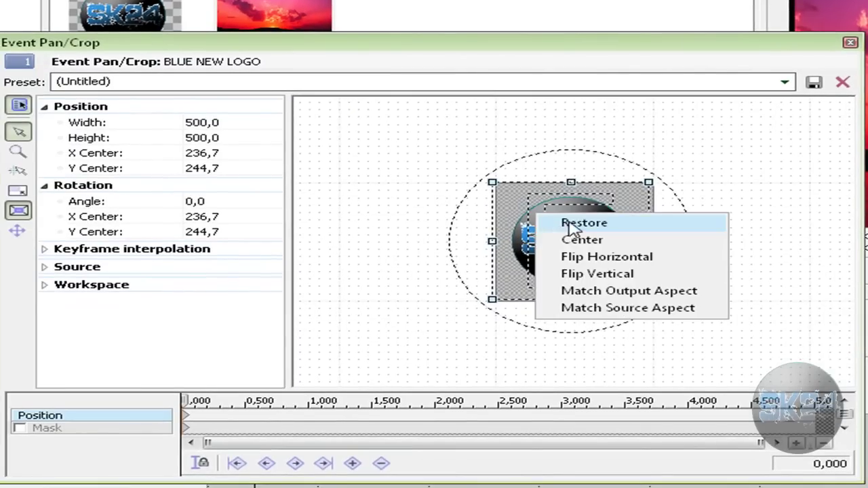
{"action": "left_click", "coordinate": [570, 226]}
{"action": "left_click_drag", "start_coordinate": [493, 184], "coordinate": [398, 130]}
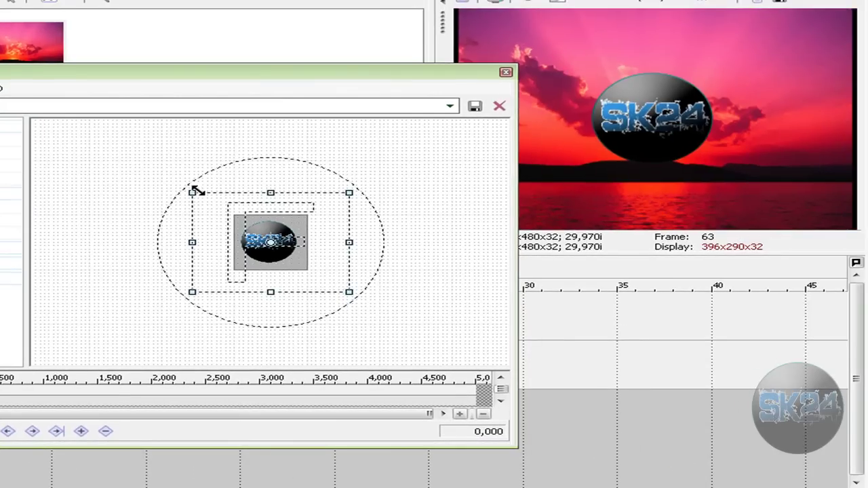
{"action": "left_click_drag", "start_coordinate": [191, 192], "coordinate": [132, 162]}
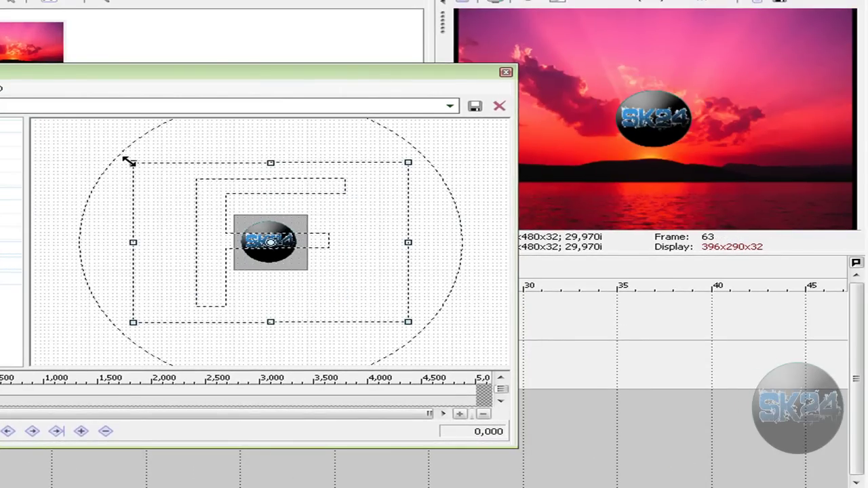
{"action": "left_click_drag", "start_coordinate": [129, 163], "coordinate": [119, 153]}
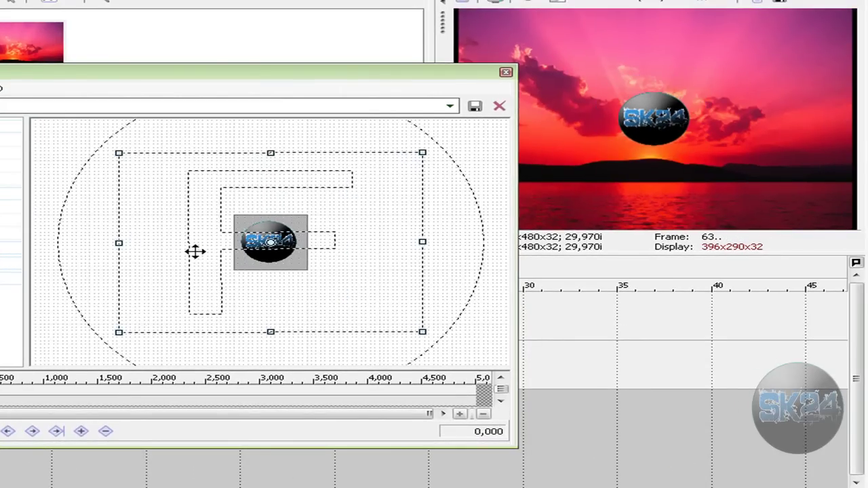
Shift the framing so the small logo sits bottom right, frame 2.371,0 by 1.651,3.
{"action": "left_click_drag", "start_coordinate": [194, 250], "coordinate": [97, 192]}
{"action": "left_click_drag", "start_coordinate": [184, 232], "coordinate": [180, 233]}
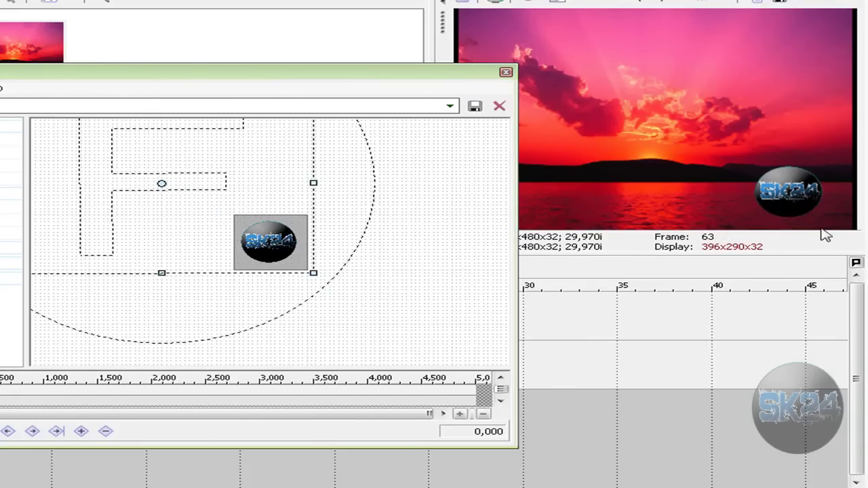
{"action": "scroll", "coordinate": [333, 233], "scroll_direction": "down", "scroll_amount": 1}
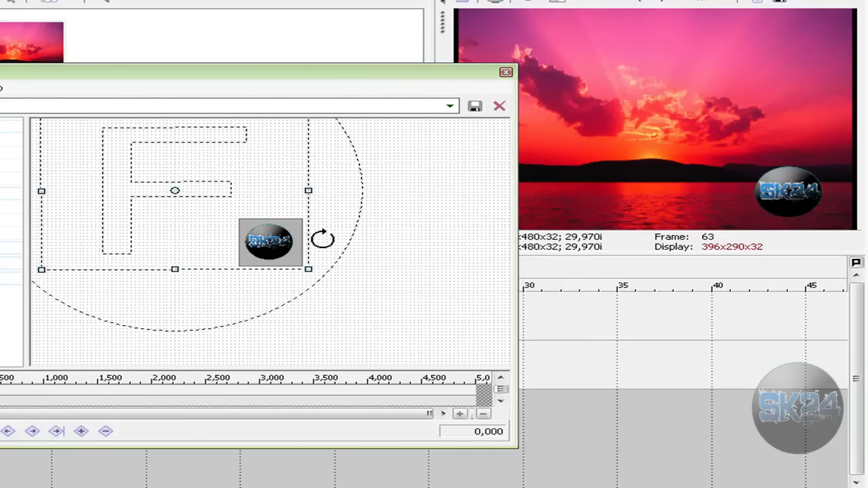
{"action": "left_click_drag", "start_coordinate": [311, 192], "coordinate": [270, 194]}
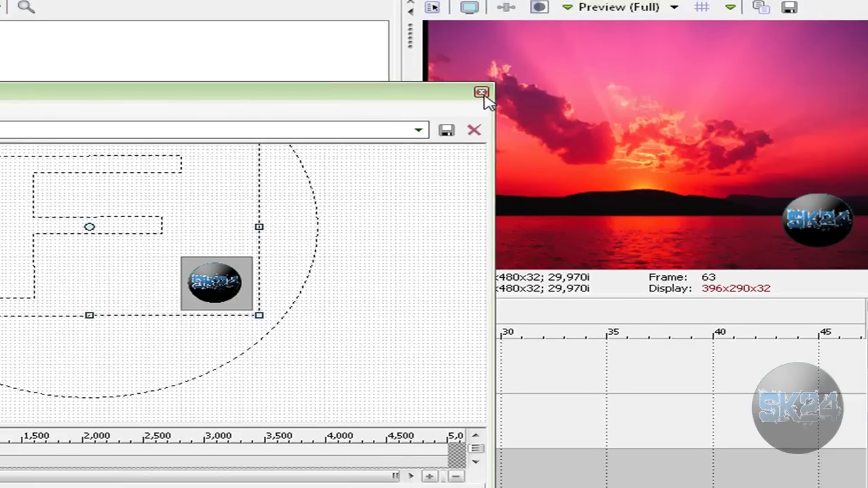
Close the Event Pan/Crop window and lower track 1's Level to 35,2 %.
{"action": "left_click", "coordinate": [845, 56]}
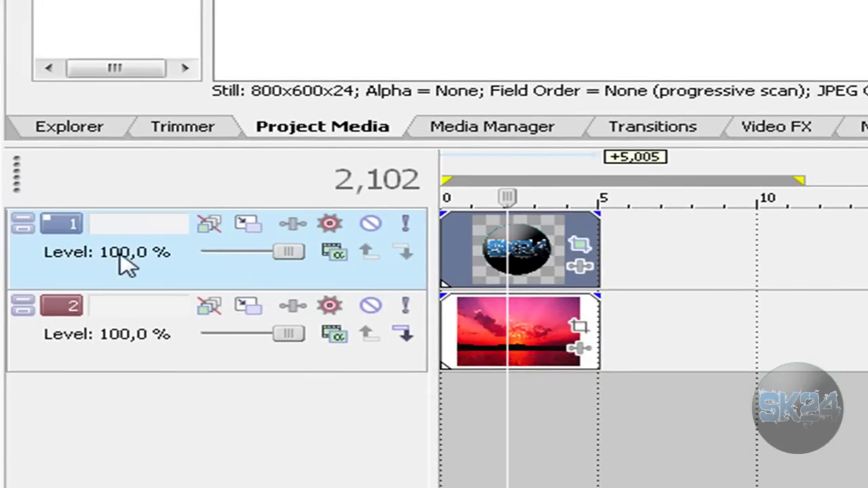
{"action": "left_click_drag", "start_coordinate": [287, 255], "coordinate": [232, 256]}
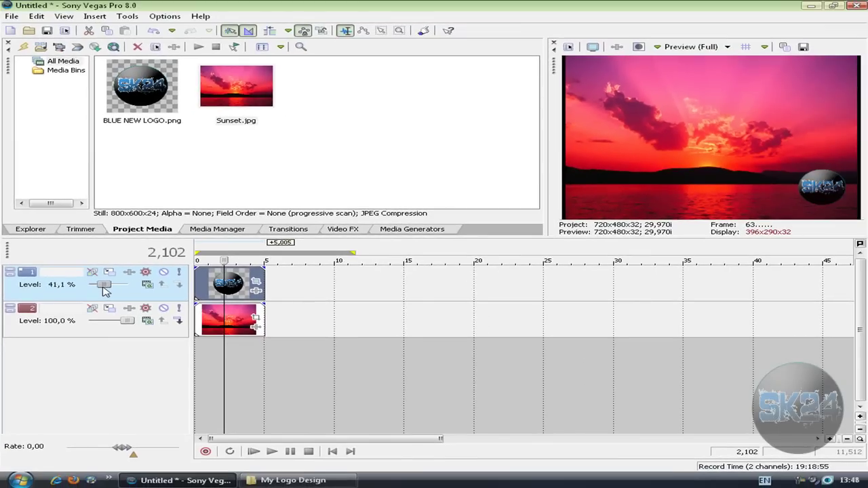
{"action": "left_click_drag", "start_coordinate": [105, 290], "coordinate": [101, 290]}
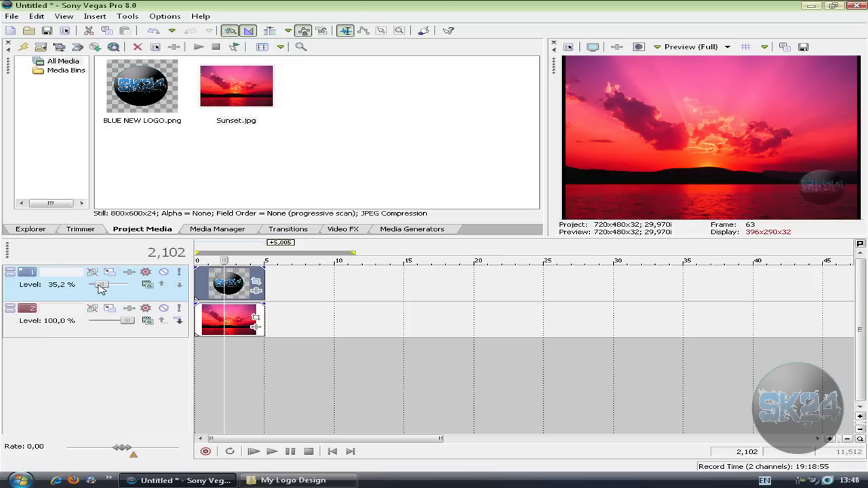
Reset the logo track level to 100 % and drag the logo clip's opacity down to about 44 %.
{"action": "left_click_drag", "start_coordinate": [101, 285], "coordinate": [129, 285]}
{"action": "scroll", "coordinate": [223, 272], "scroll_direction": "up", "scroll_amount": 8}
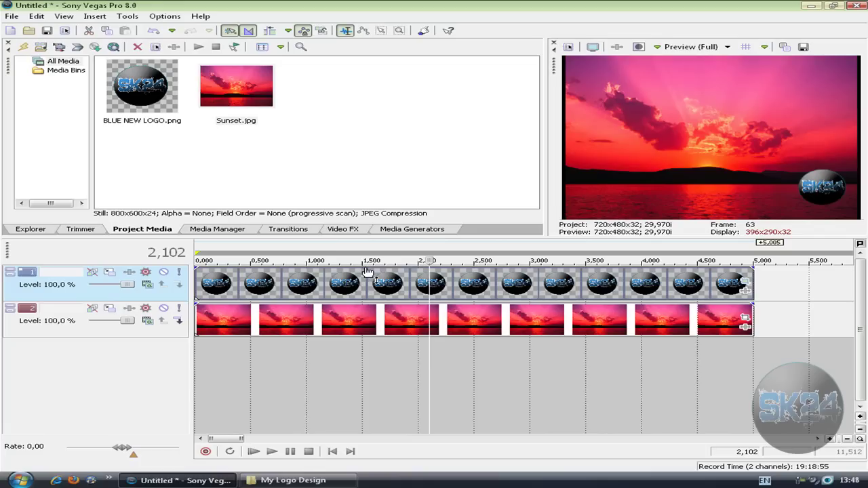
{"action": "mouse_move", "coordinate": [371, 272]}
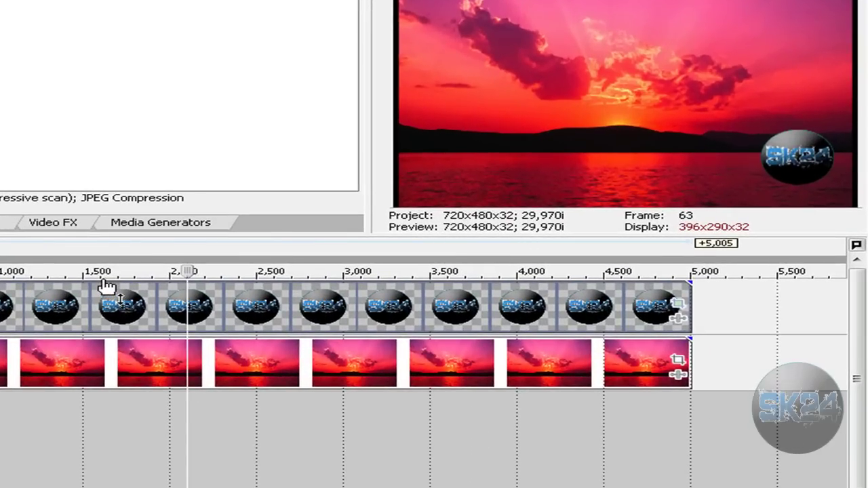
{"action": "mouse_move", "coordinate": [107, 288]}
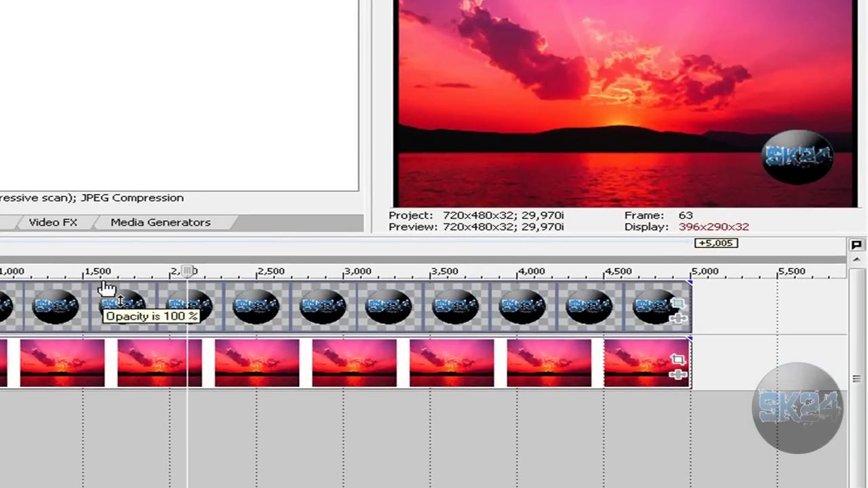
{"action": "left_click", "coordinate": [101, 288]}
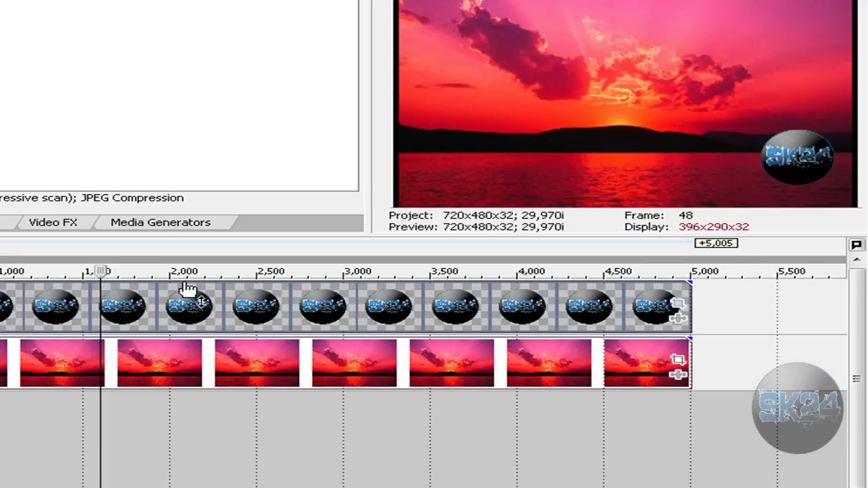
{"action": "left_click_drag", "start_coordinate": [187, 289], "coordinate": [190, 317]}
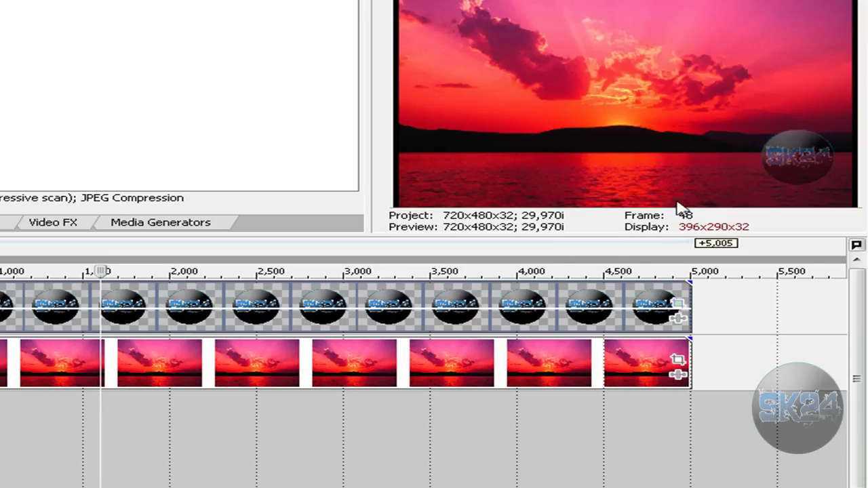
{"action": "mouse_move", "coordinate": [407, 313]}
{"action": "left_mouse_down"}
{"action": "mouse_move", "coordinate": [406, 299]}
{"action": "mouse_move", "coordinate": [409, 317]}
{"action": "mouse_move", "coordinate": [411, 310]}
{"action": "left_mouse_up"}
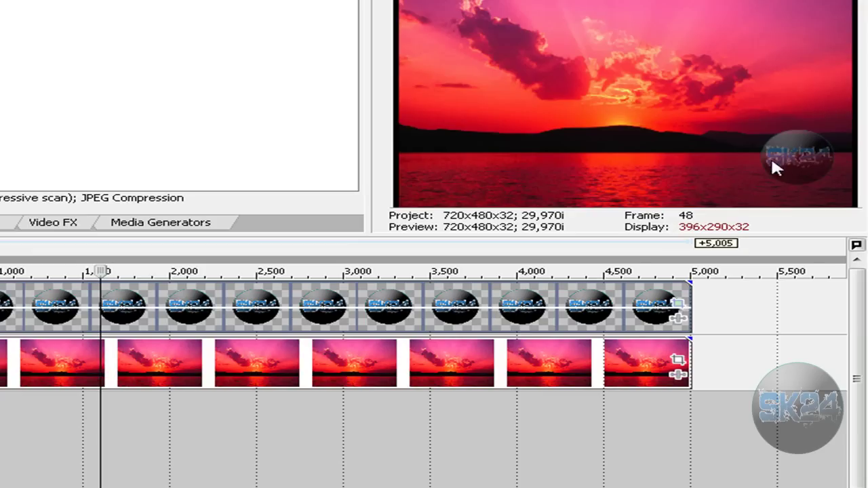